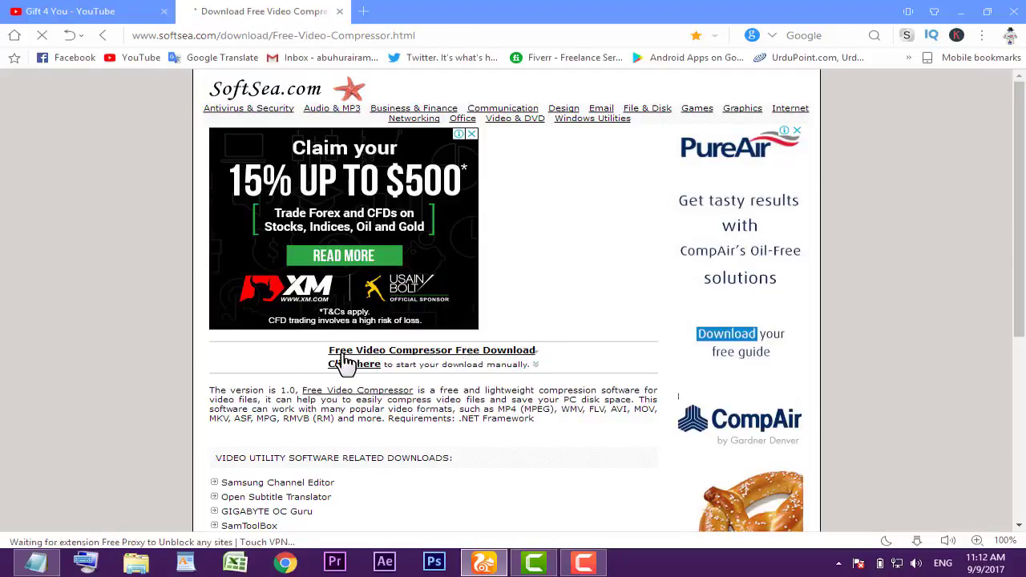
click(446, 350)
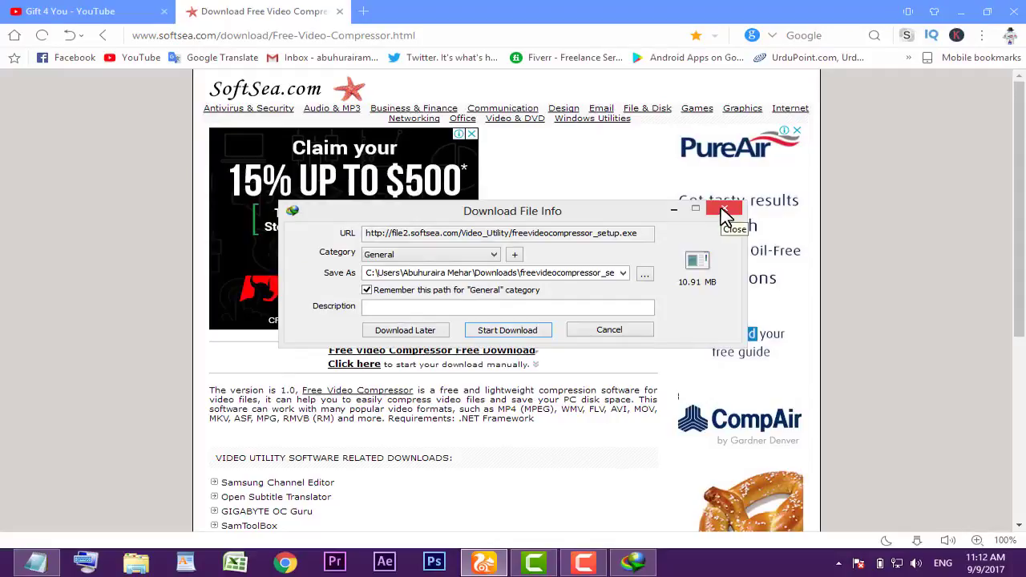
click(724, 213)
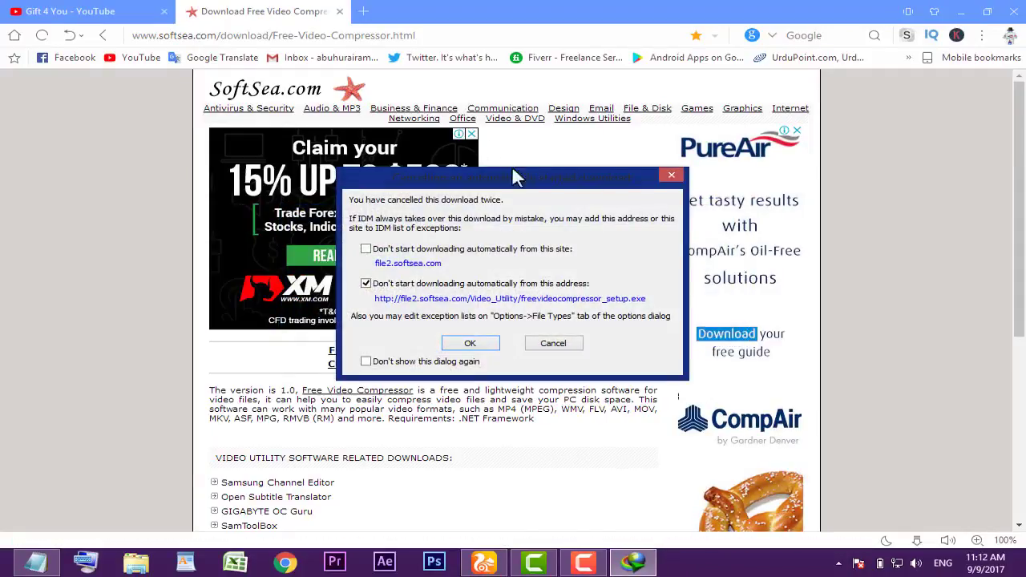
click(671, 174)
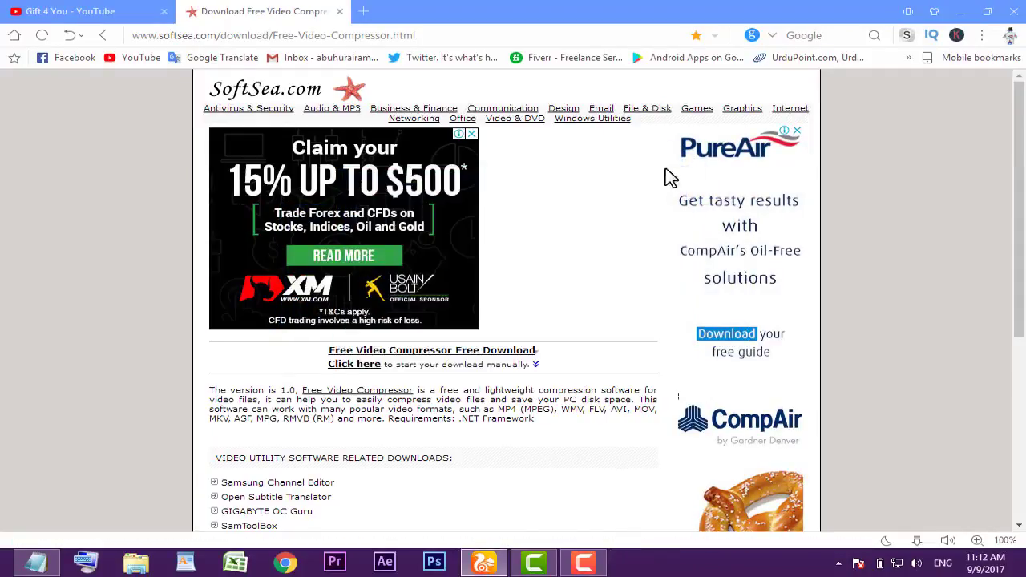
Close the SoftSea download page and minimize the browser to reach the desktop.
click(339, 11)
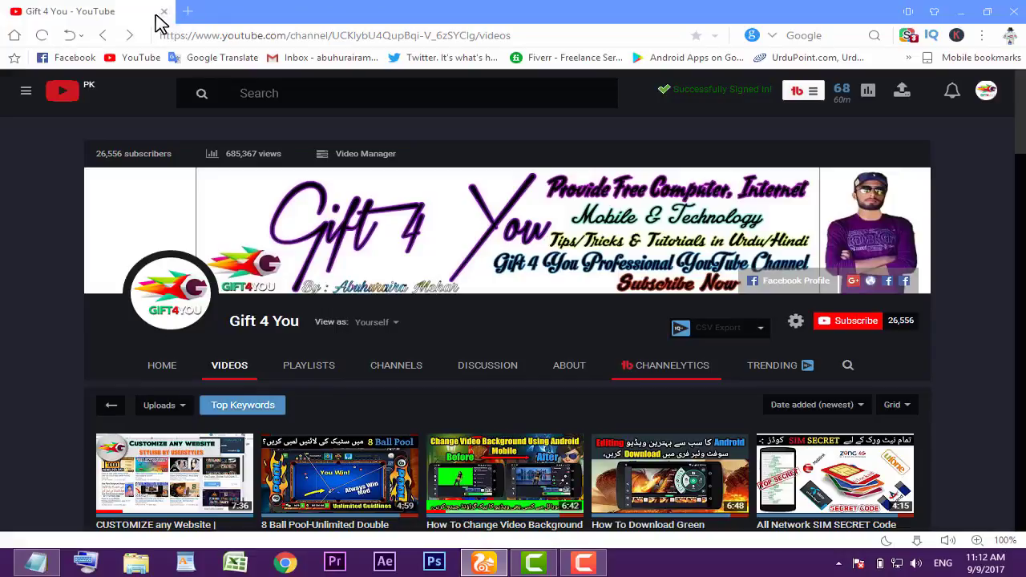
click(961, 16)
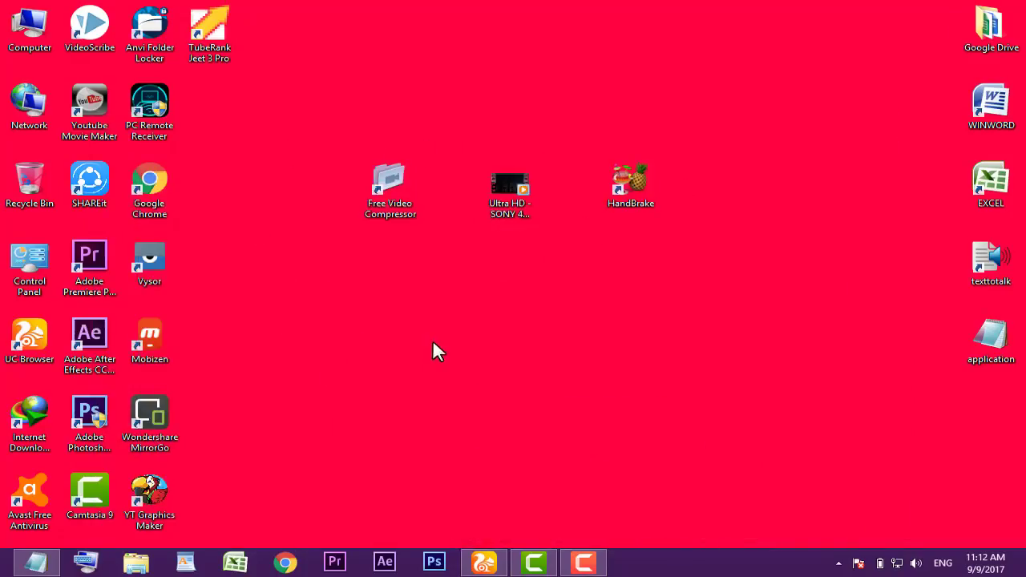
drag(382, 178, 388, 287)
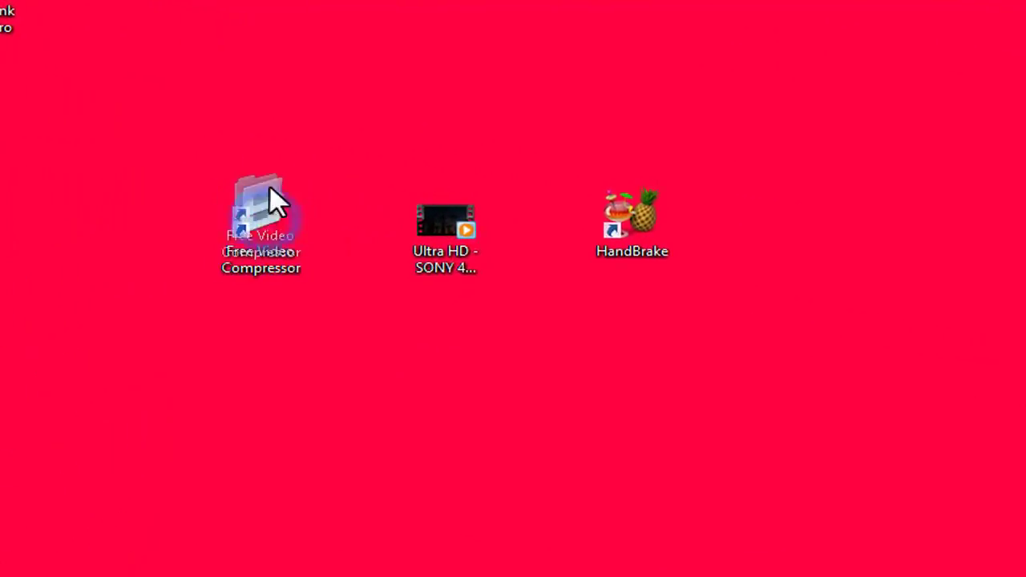
drag(256, 369, 268, 206)
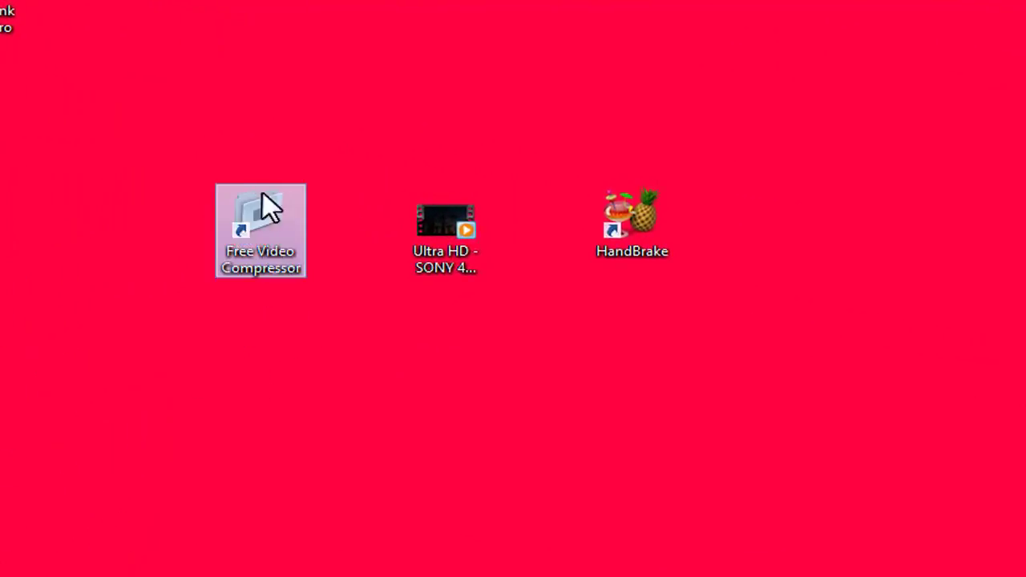
drag(652, 241, 633, 220)
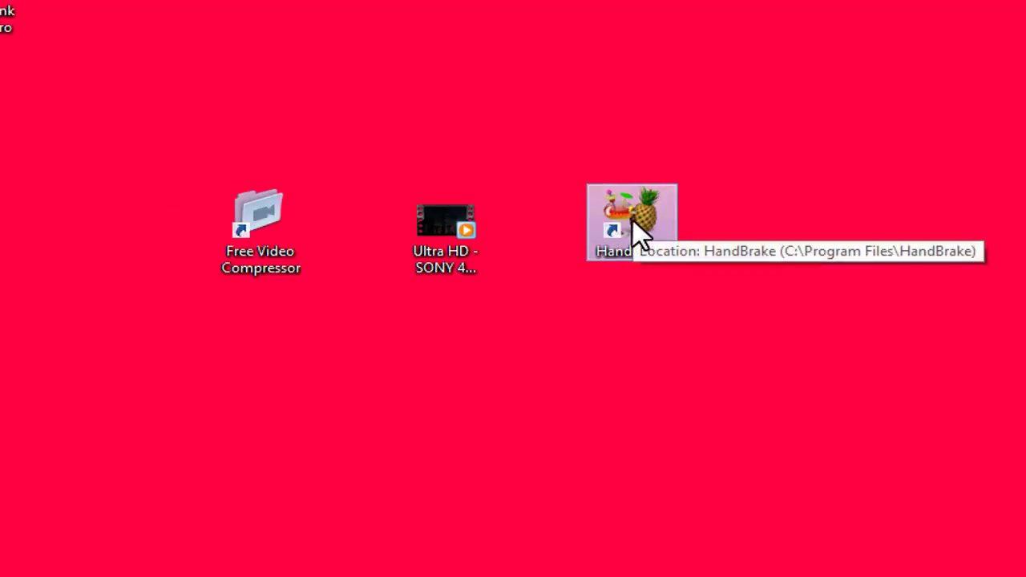
Launch HandBrake, dismiss the source selection to view its main window, and close the program.
double_click(633, 218)
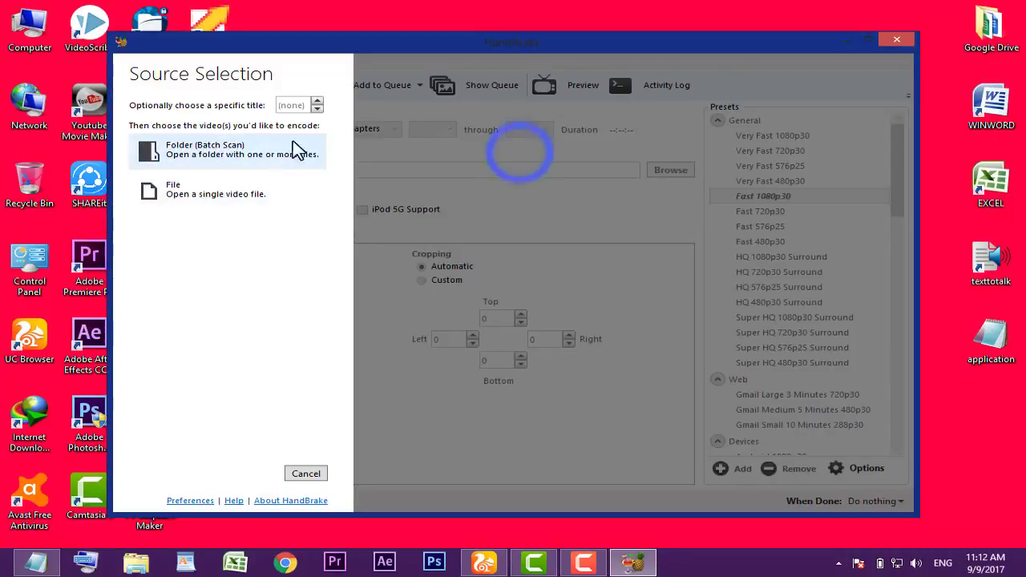
click(313, 471)
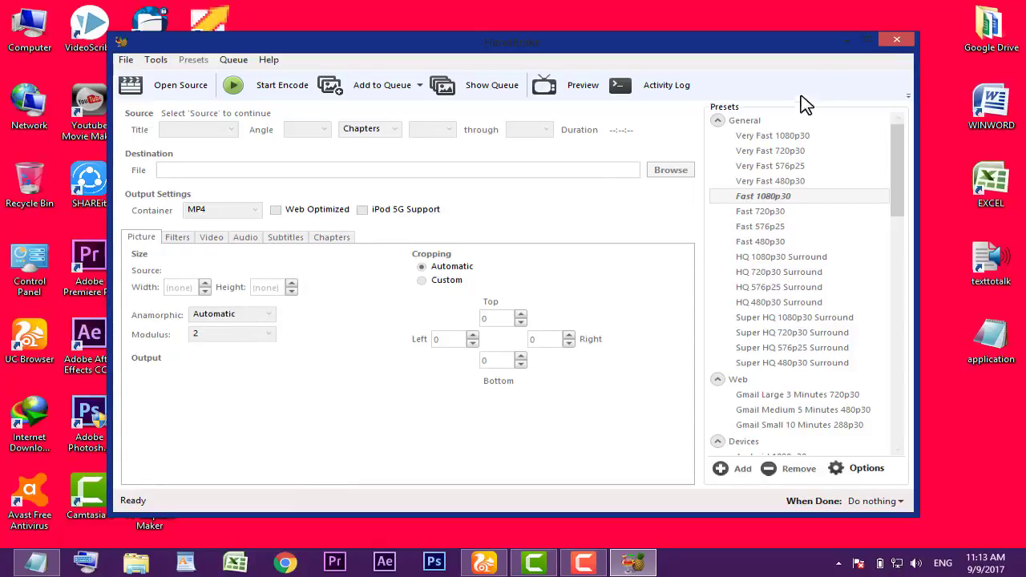
click(897, 38)
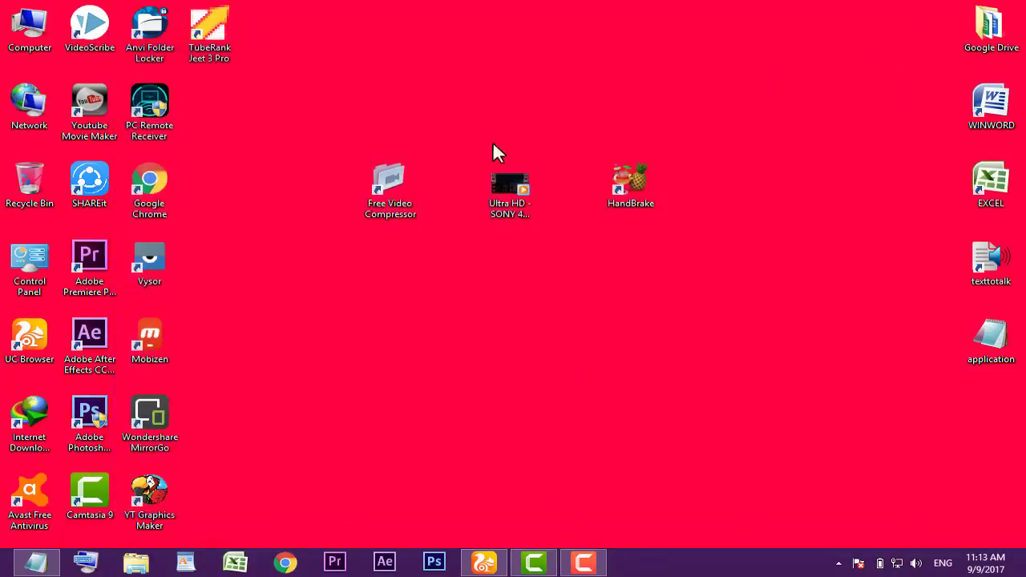
Launch Free Video Compressor, move its window aside to view the compression options, and close it.
double_click(398, 181)
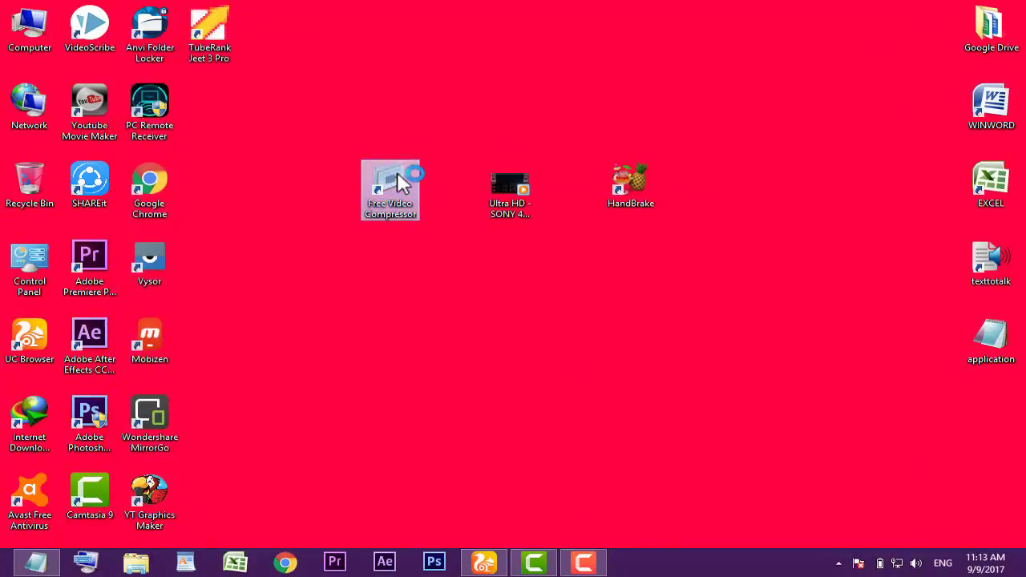
click(250, 84)
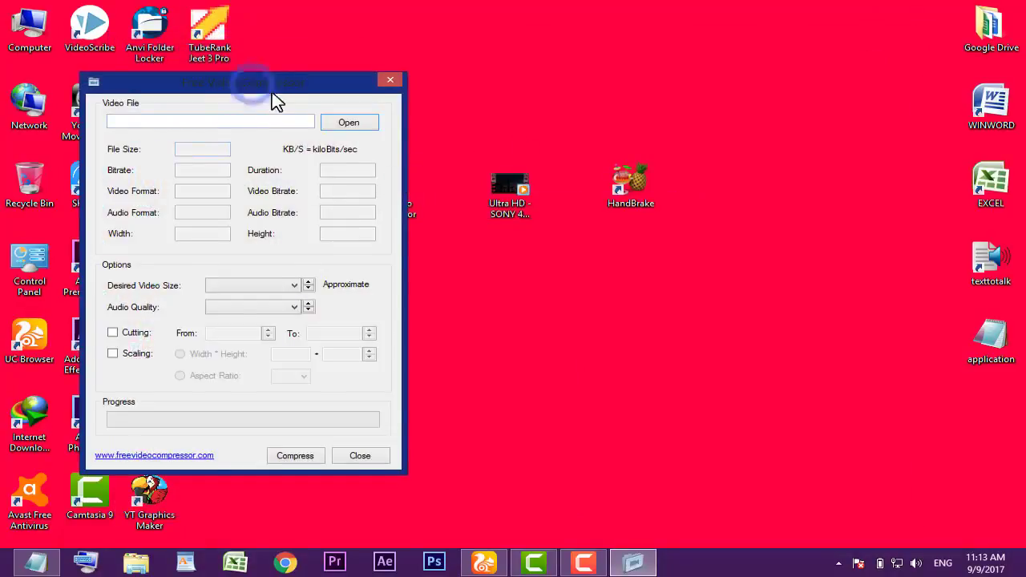
drag(272, 93, 798, 92)
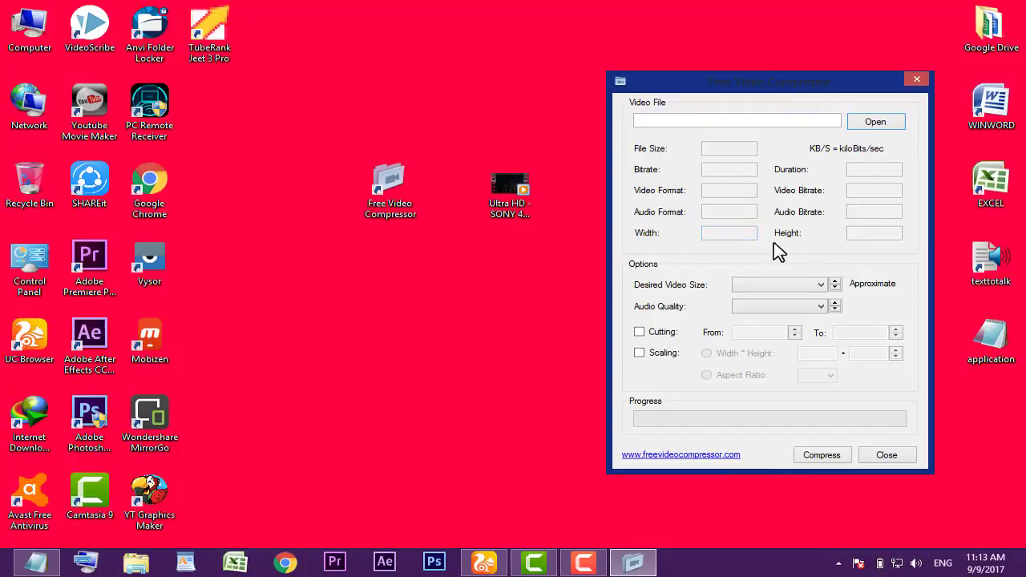
click(914, 81)
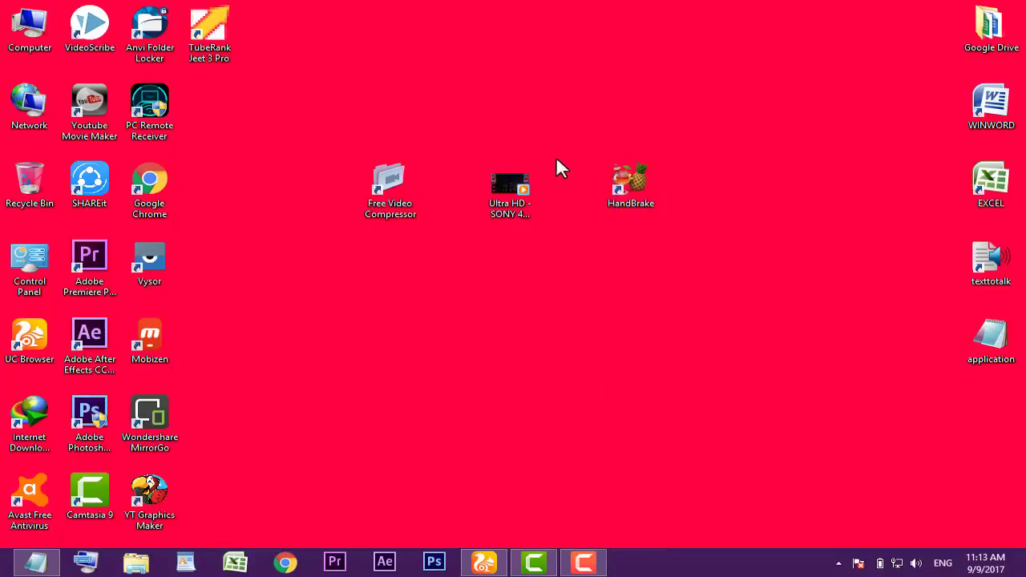
Check the file size of the Ultra HD - SONY 4K UHD_ Another World video in its properties.
click(501, 204)
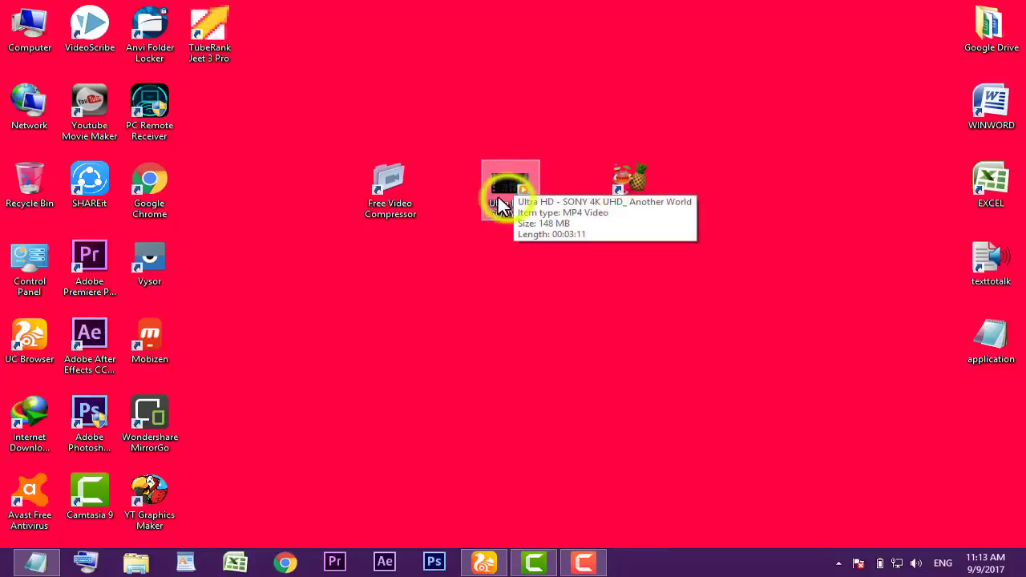
right_click(511, 206)
click(535, 498)
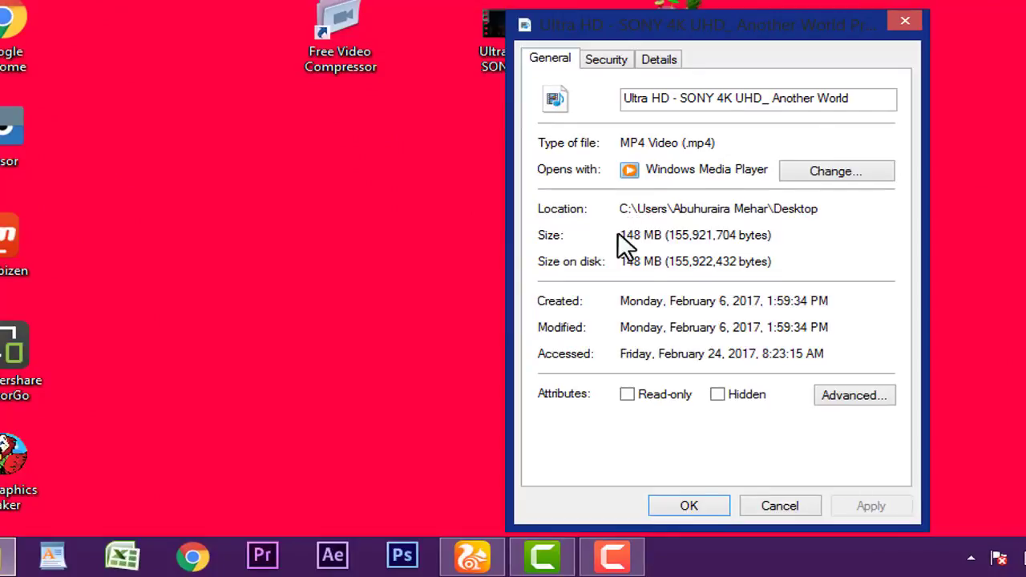
click(905, 22)
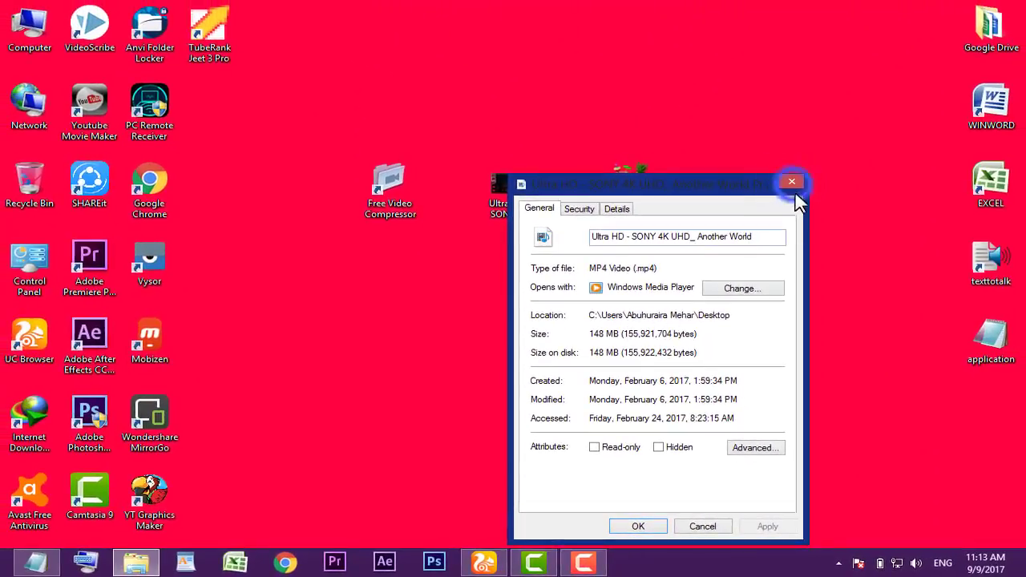
Play the Ultra HD - SONY 4K video, skip through several points to check its quality, and close the player.
right_click(518, 174)
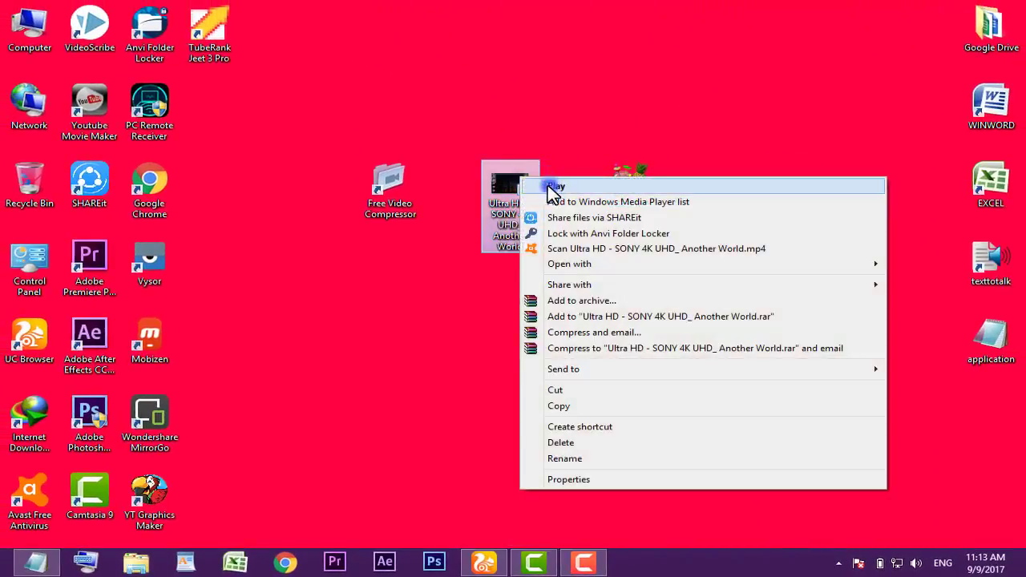
click(553, 186)
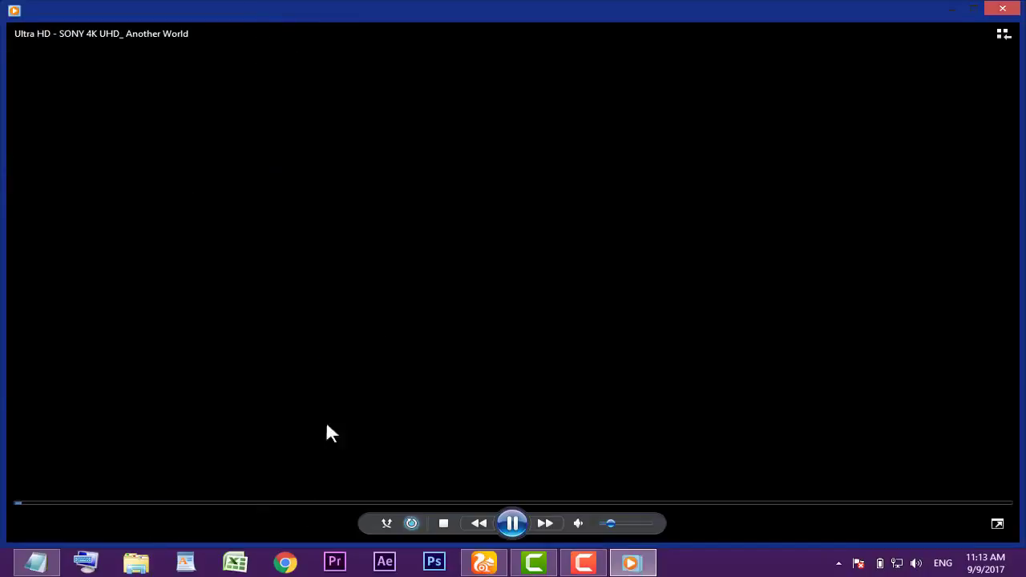
click(344, 503)
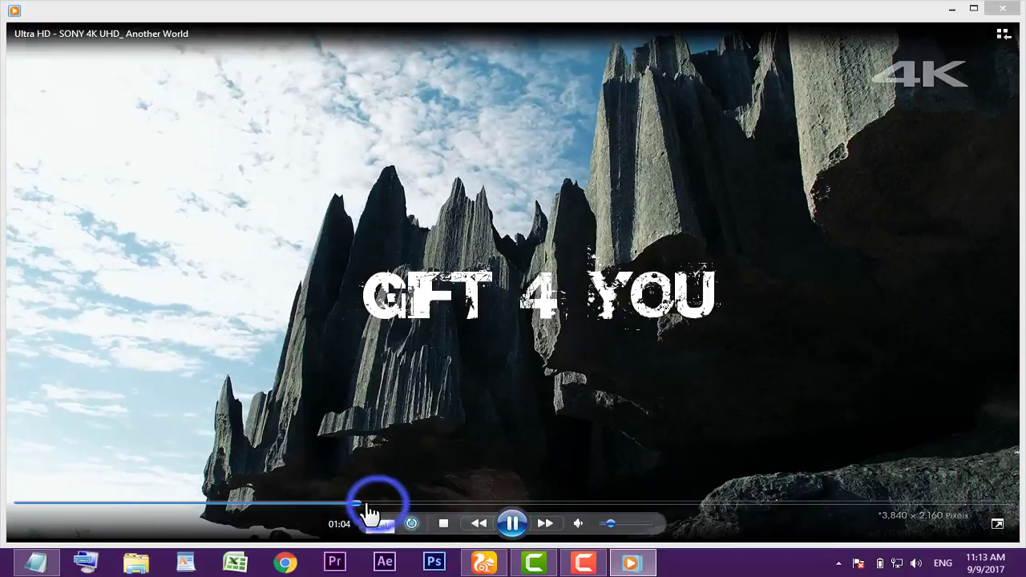
click(389, 504)
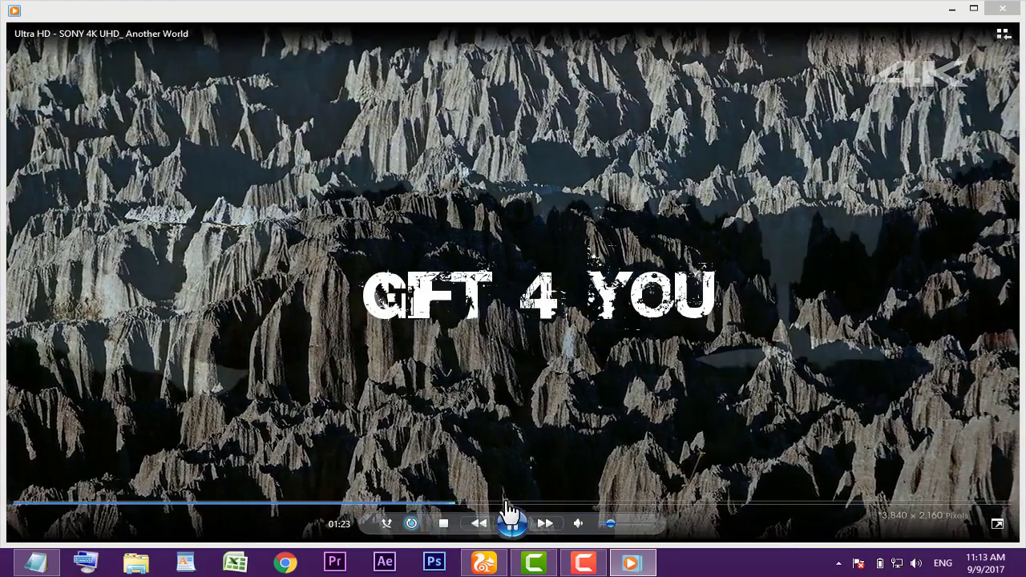
click(492, 503)
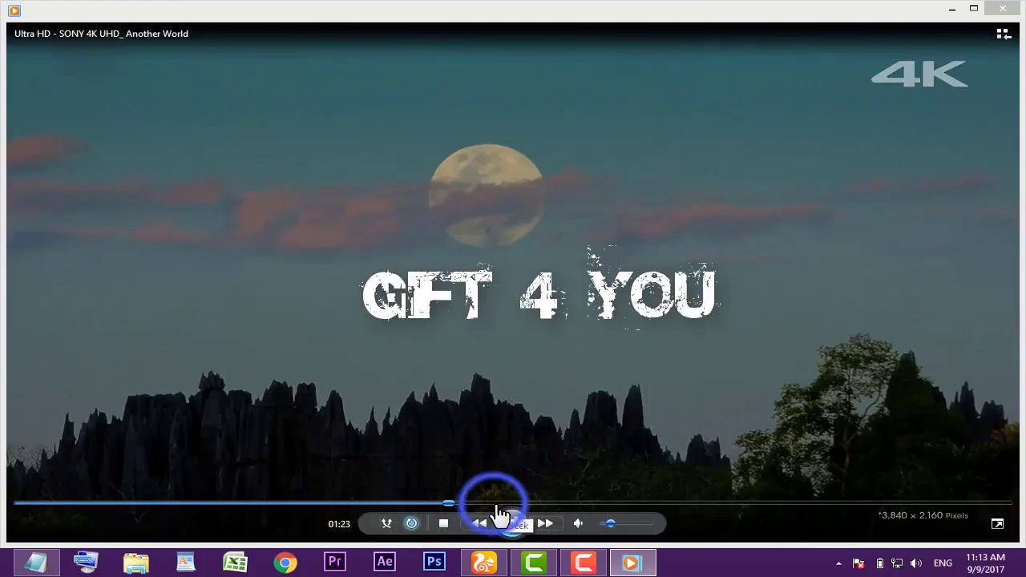
click(549, 503)
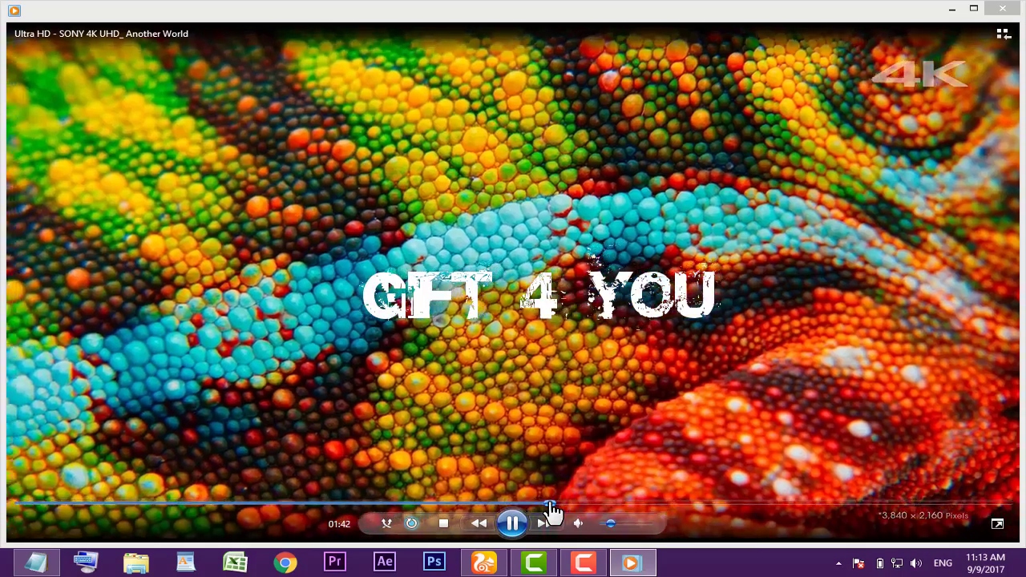
click(531, 503)
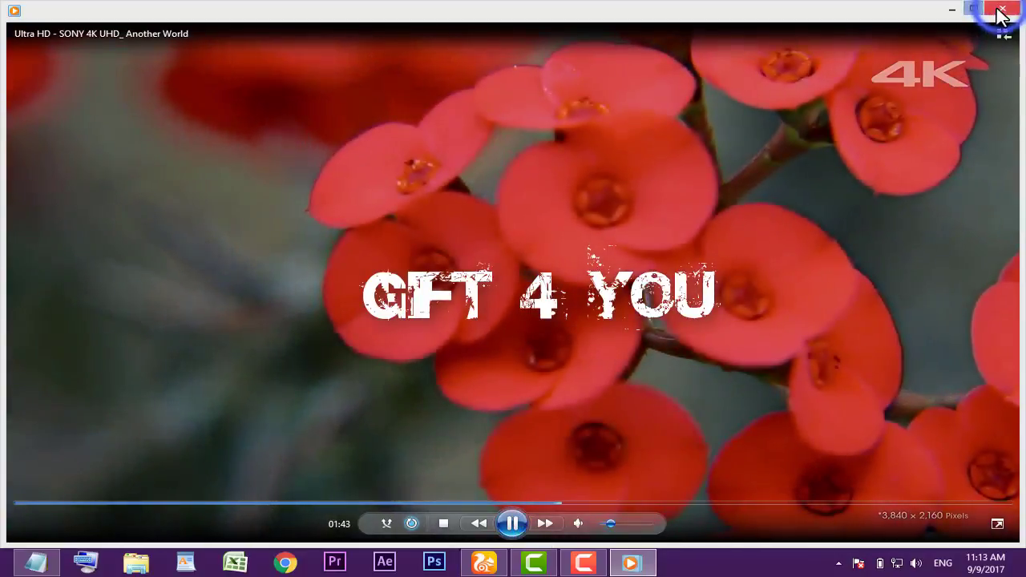
click(1002, 8)
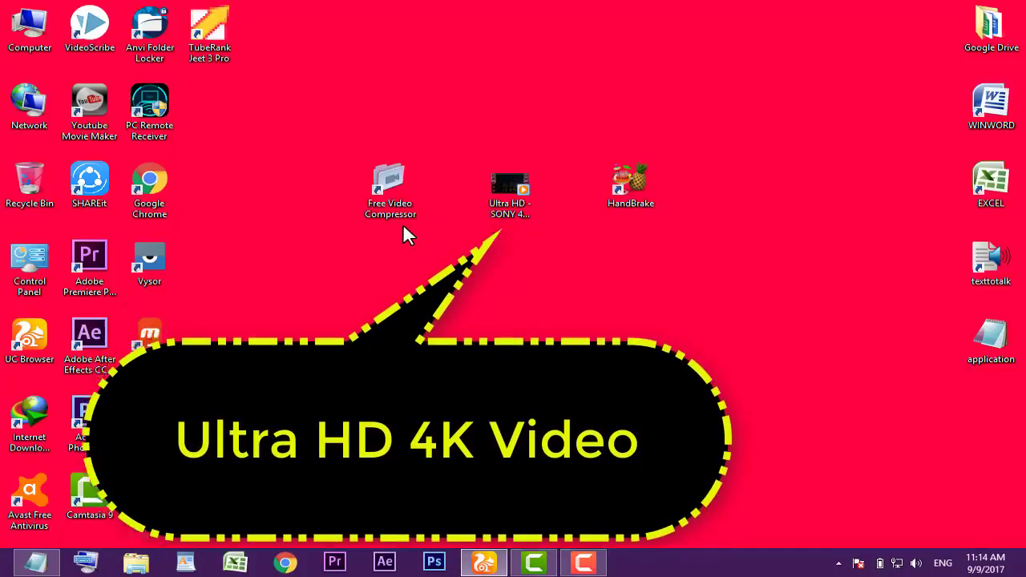
Launch Free Video Compressor and load the Ultra HD - SONY 4K UHD_ Another World video from the Desktop.
double_click(391, 186)
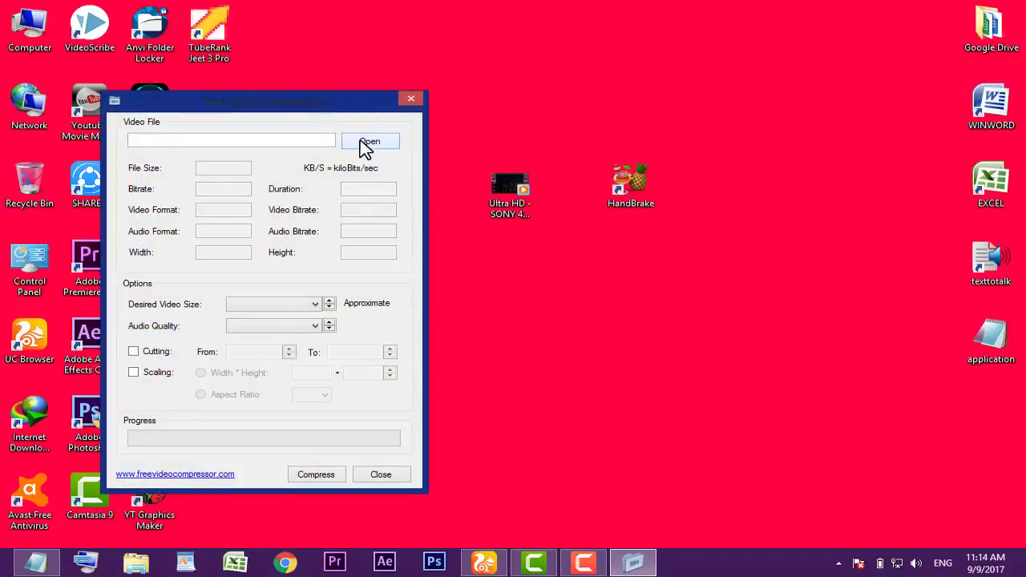
drag(336, 103, 389, 93)
click(414, 133)
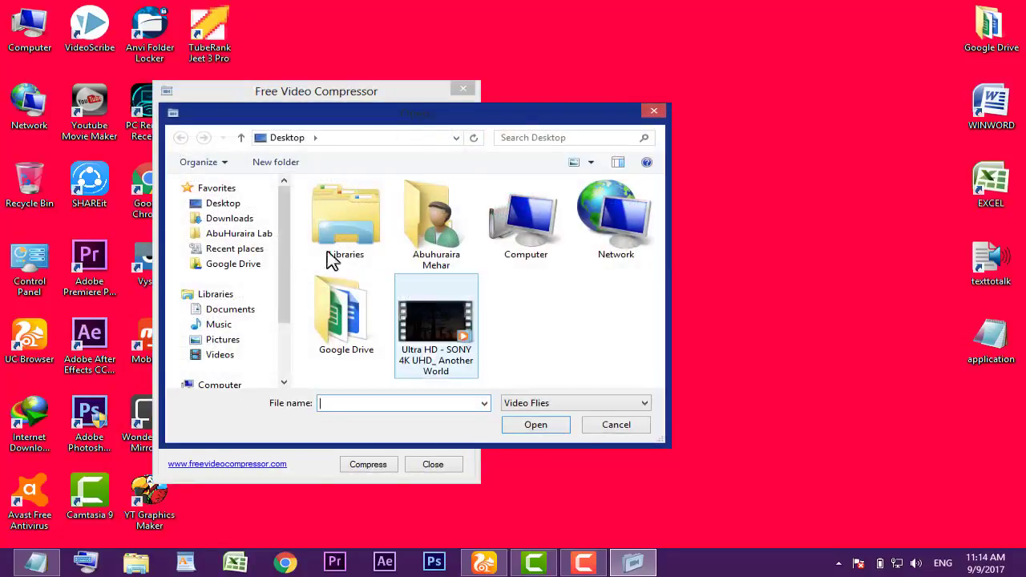
click(433, 332)
click(526, 427)
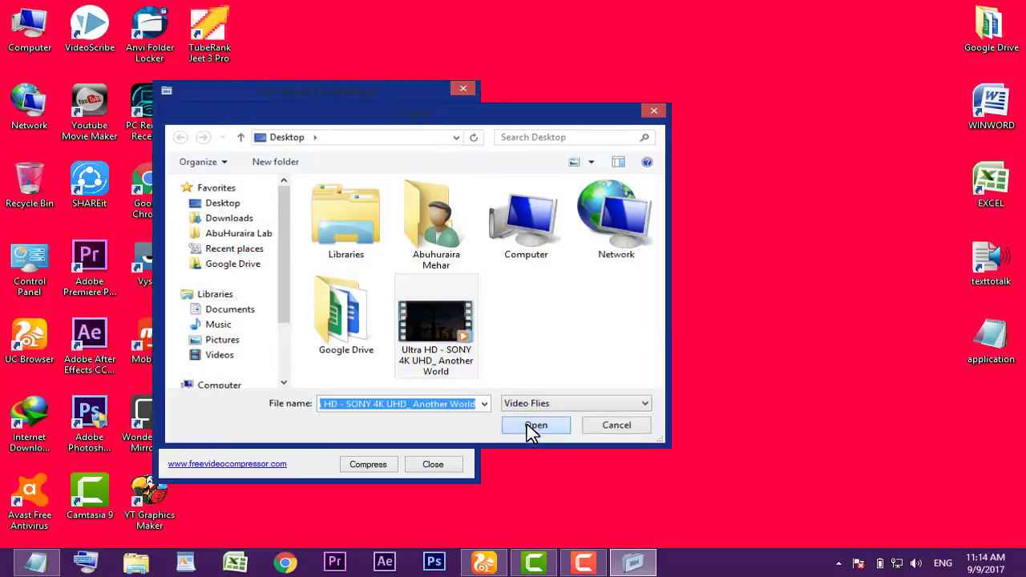
Set the desired video size to 29.74 MB (20%) for the loaded video.
drag(275, 91, 671, 66)
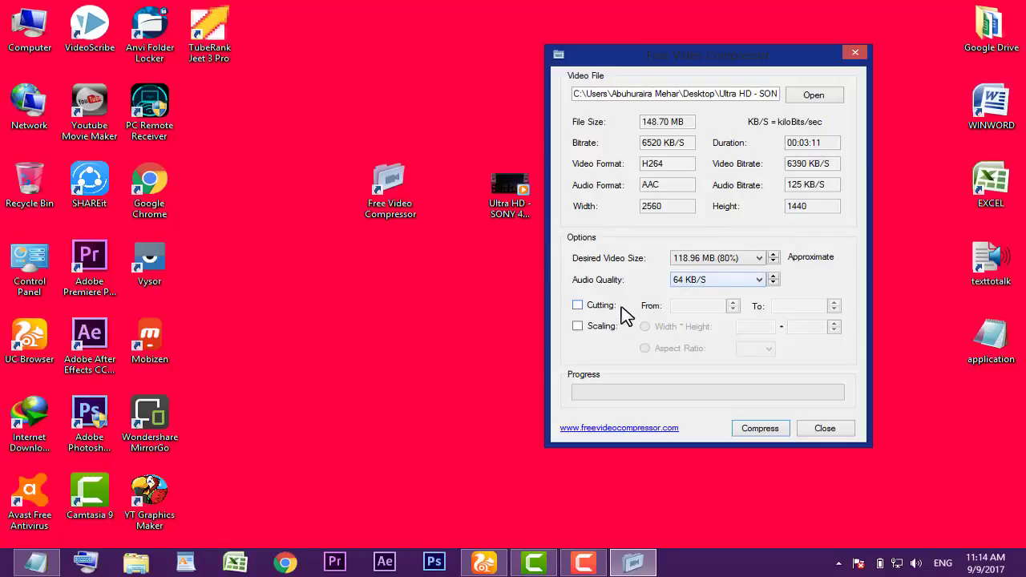
click(759, 259)
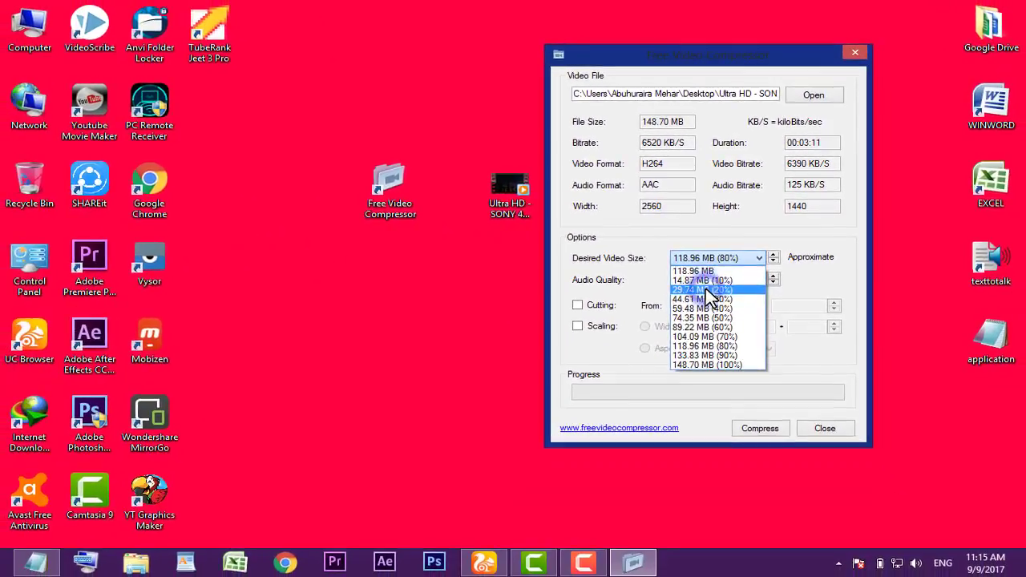
click(621, 380)
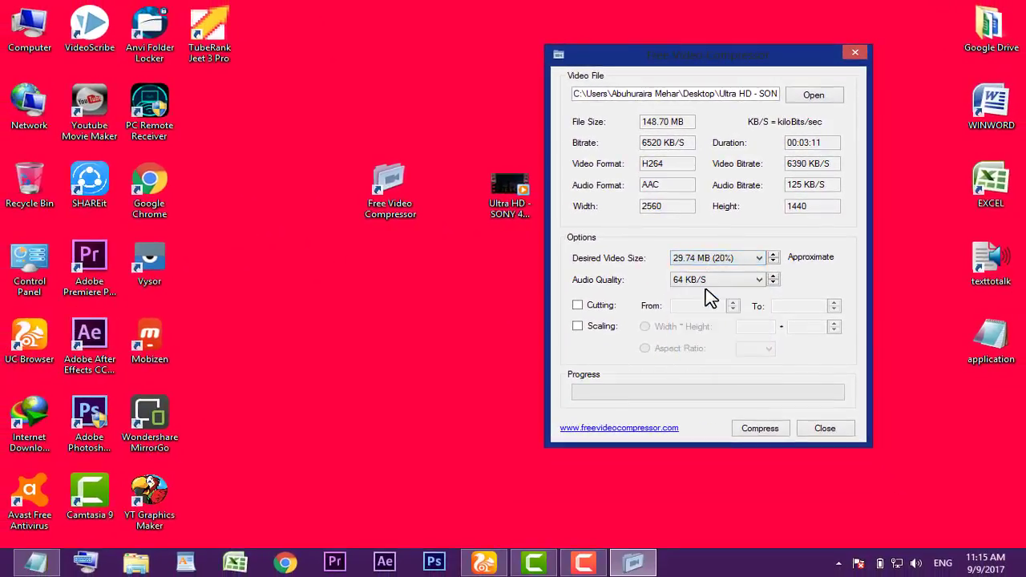
Set the compressed output to be saved on the Desktop as an MP4 file named Gift 4 You.
click(760, 433)
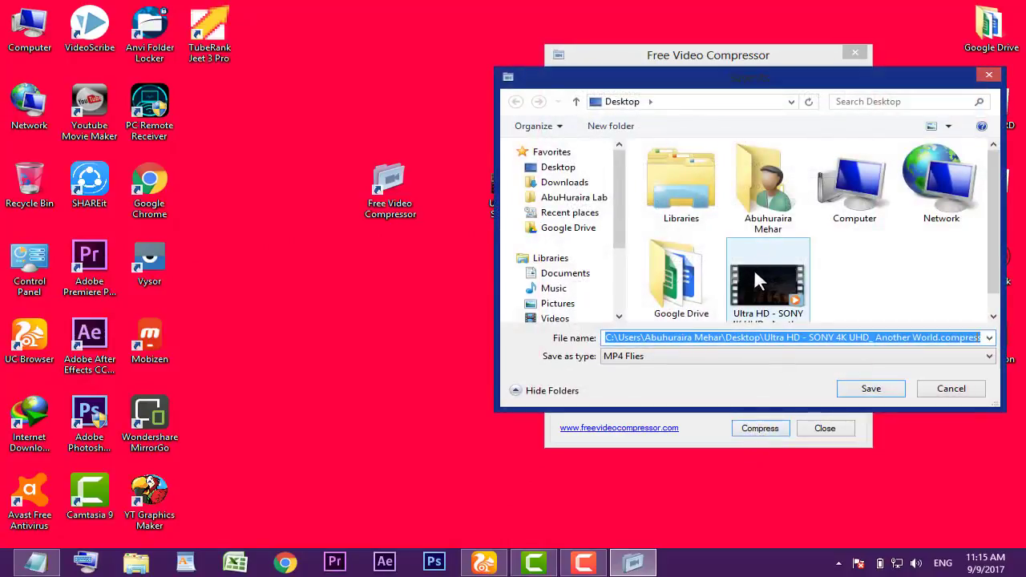
click(555, 183)
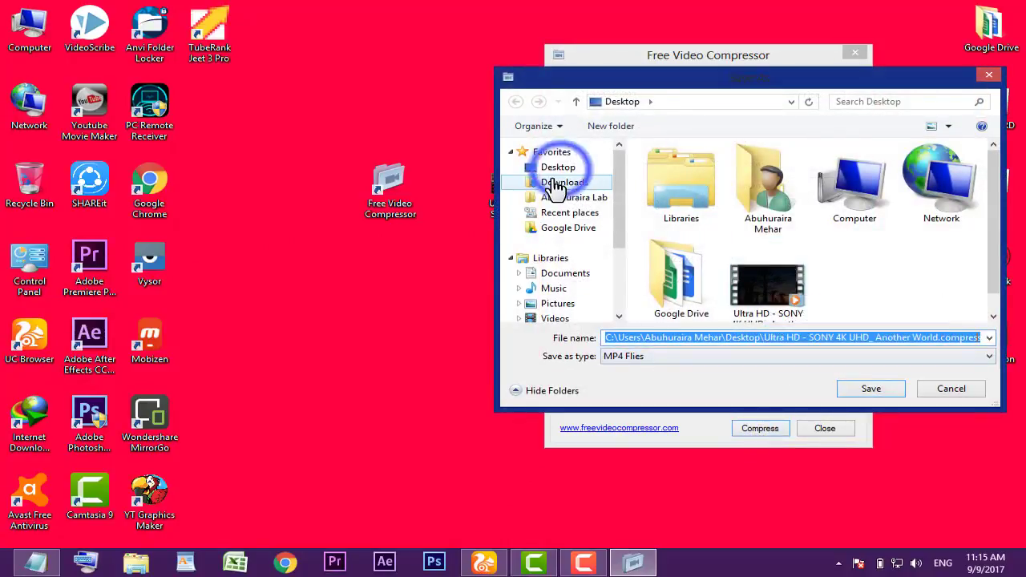
click(840, 336)
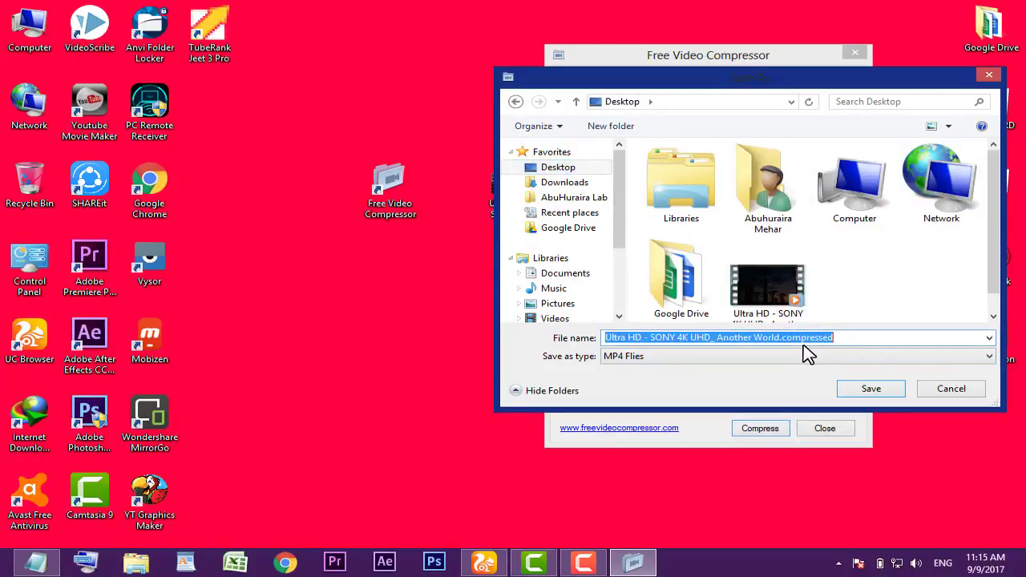
key(BackSpace)
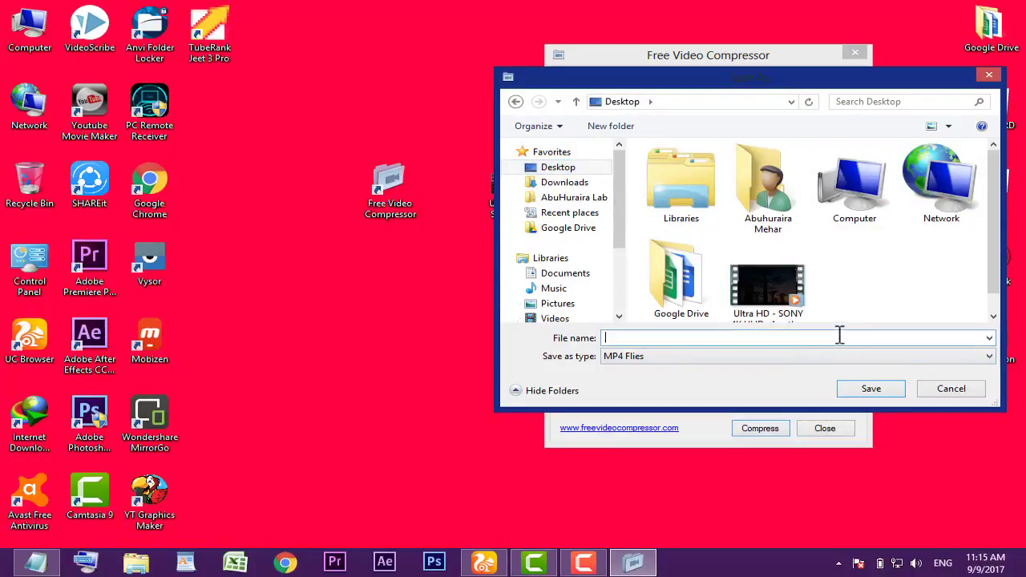
text(Gift 4 You)
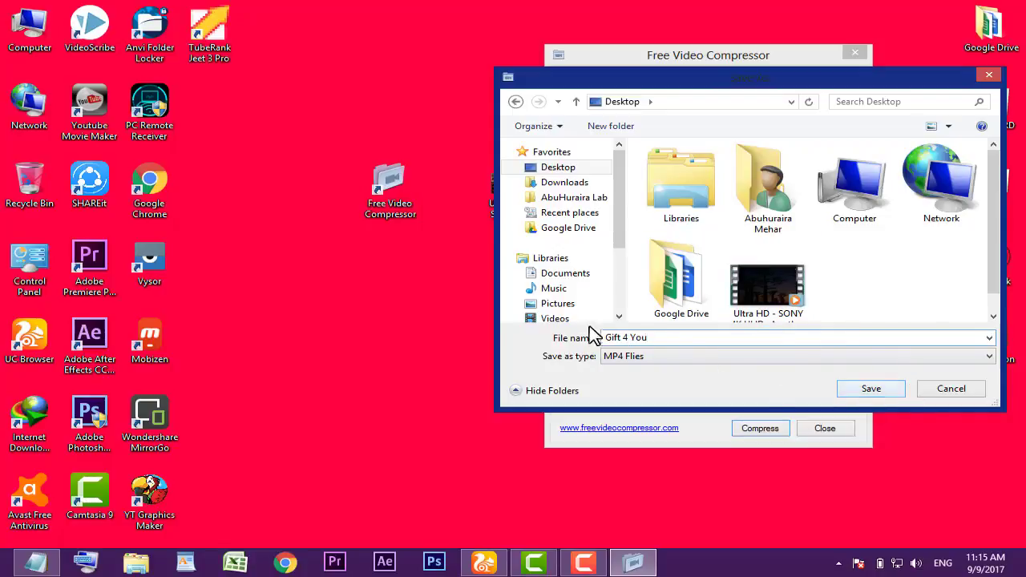
click(861, 388)
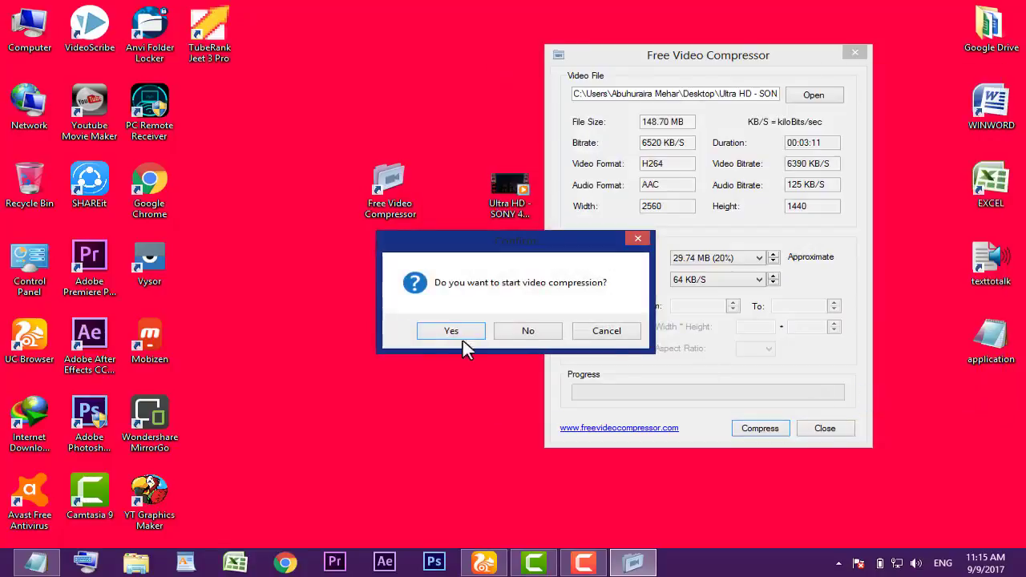
Run the video compression to completion and close Free Video Compressor.
click(450, 334)
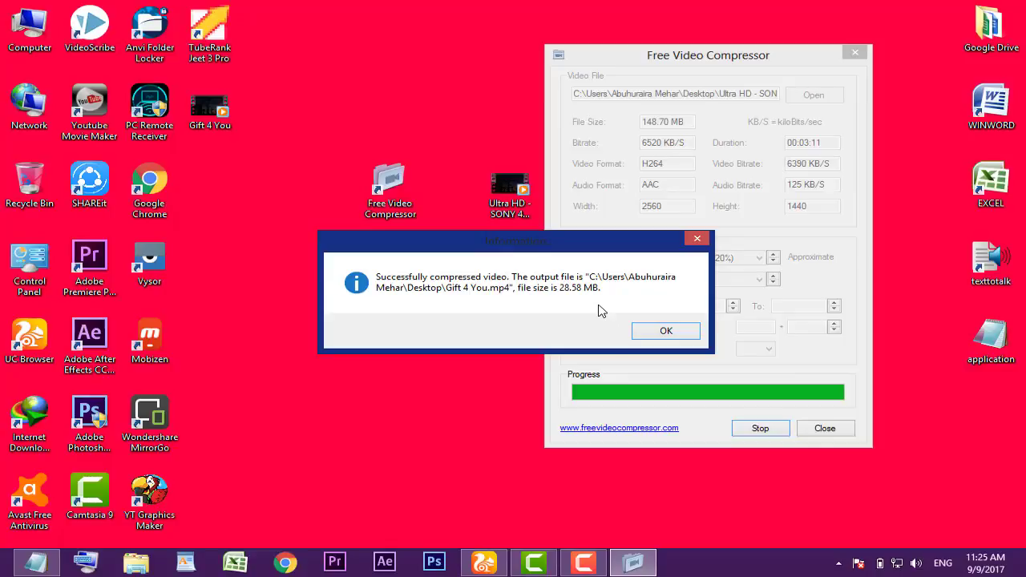
click(648, 336)
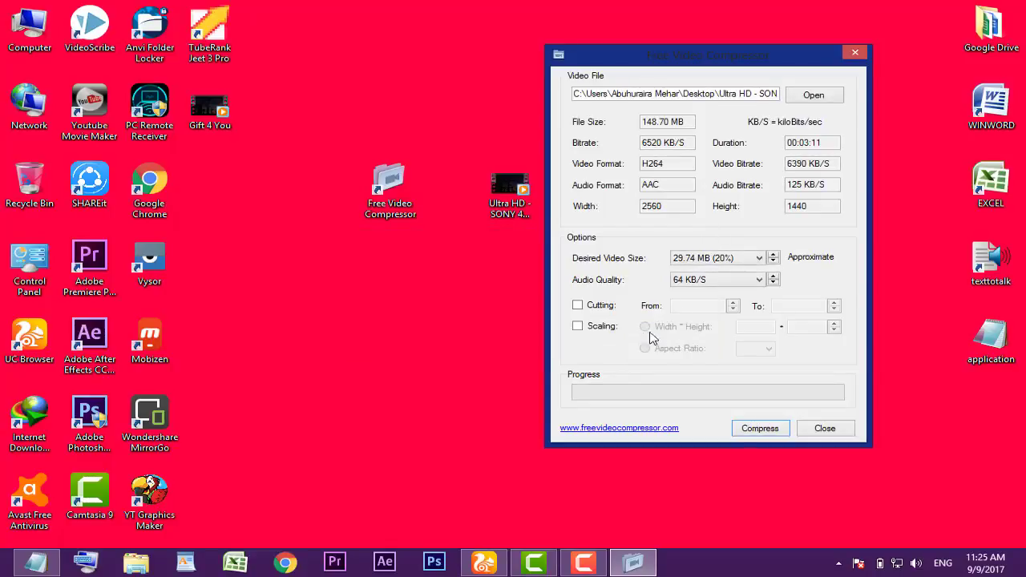
click(851, 53)
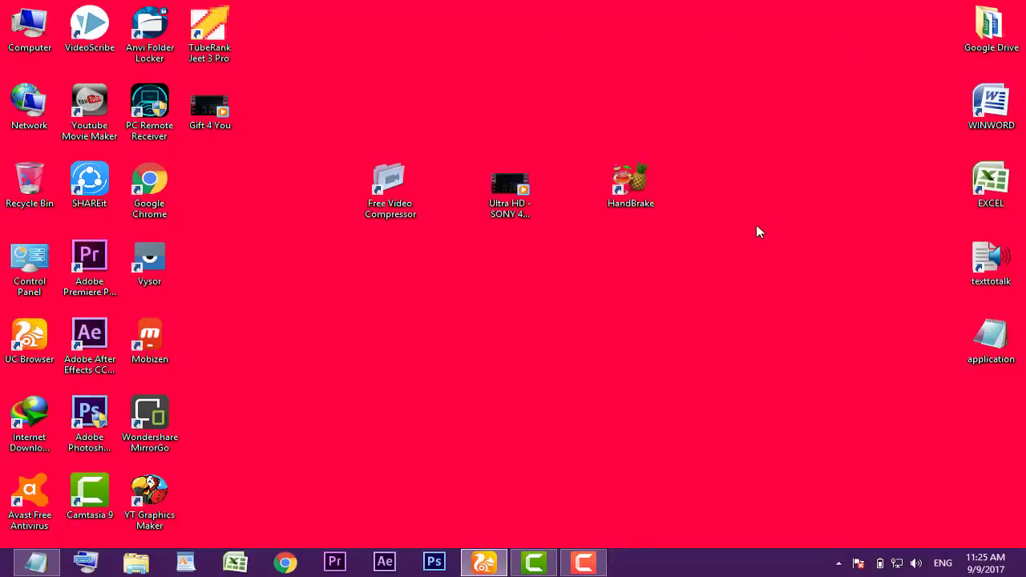
Move the Gift 4 You video below the Ultra HD - SONY 4K video on the desktop and check its file size in its properties.
drag(210, 104, 569, 290)
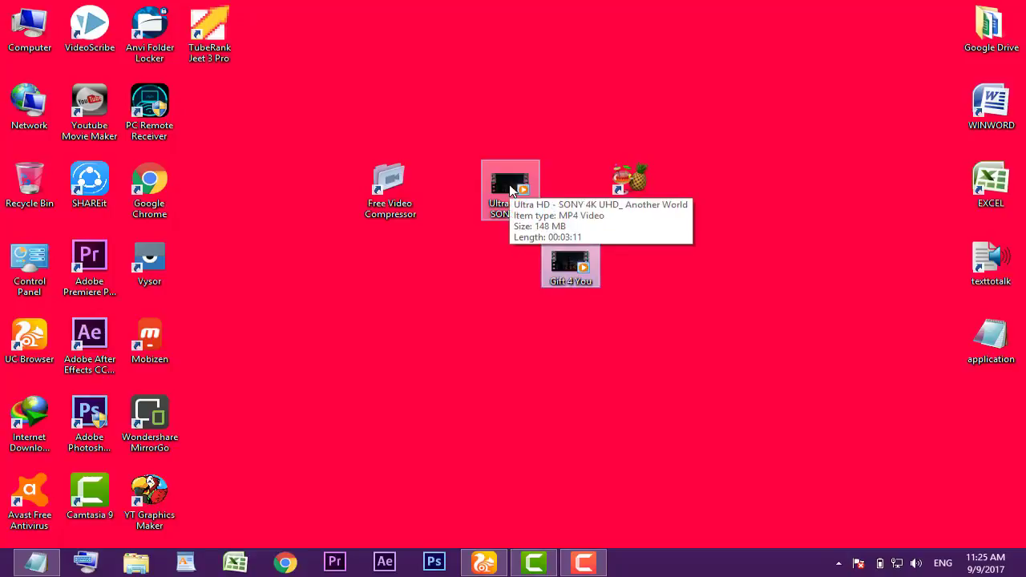
drag(510, 189, 495, 183)
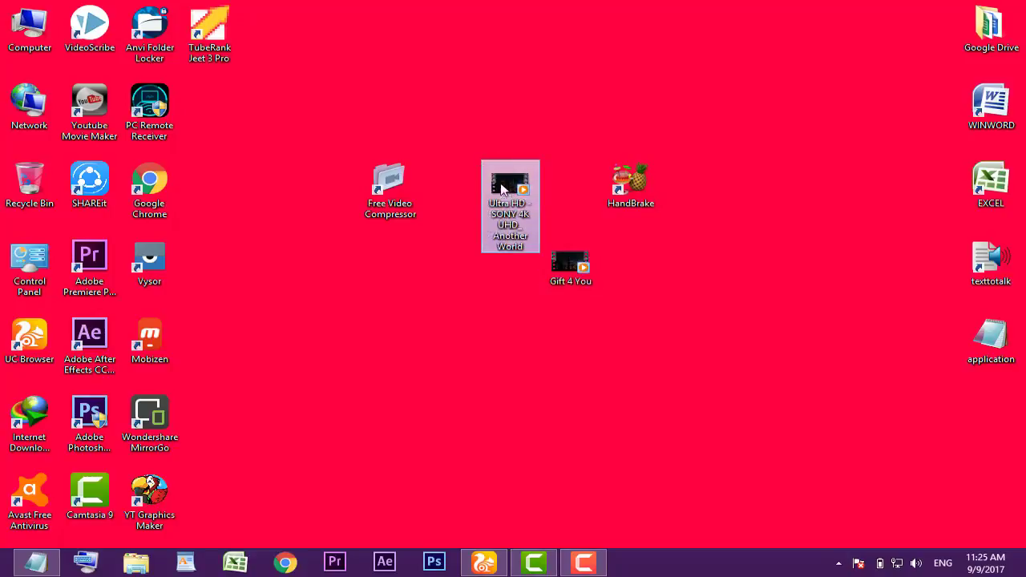
click(564, 273)
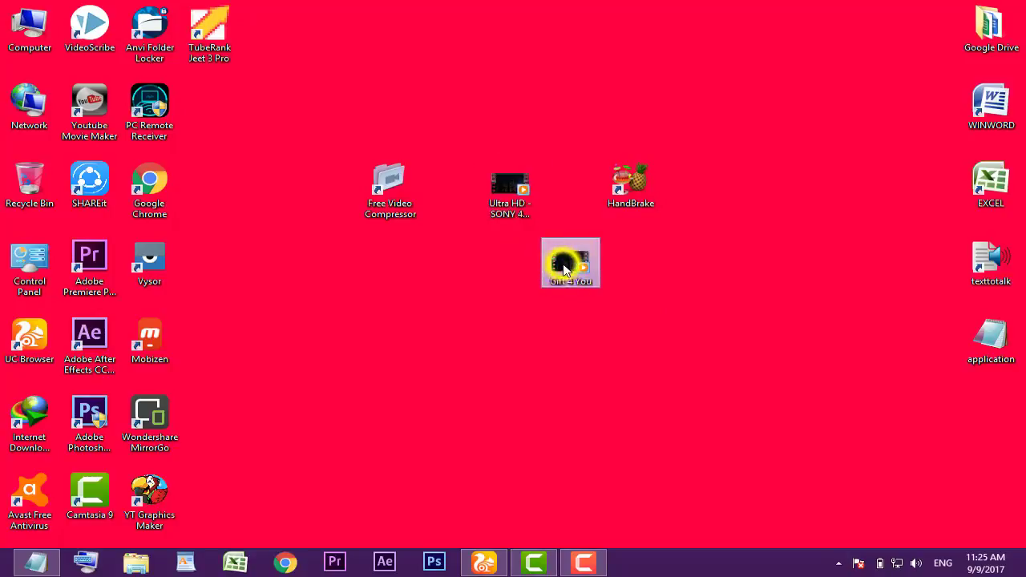
right_click(565, 272)
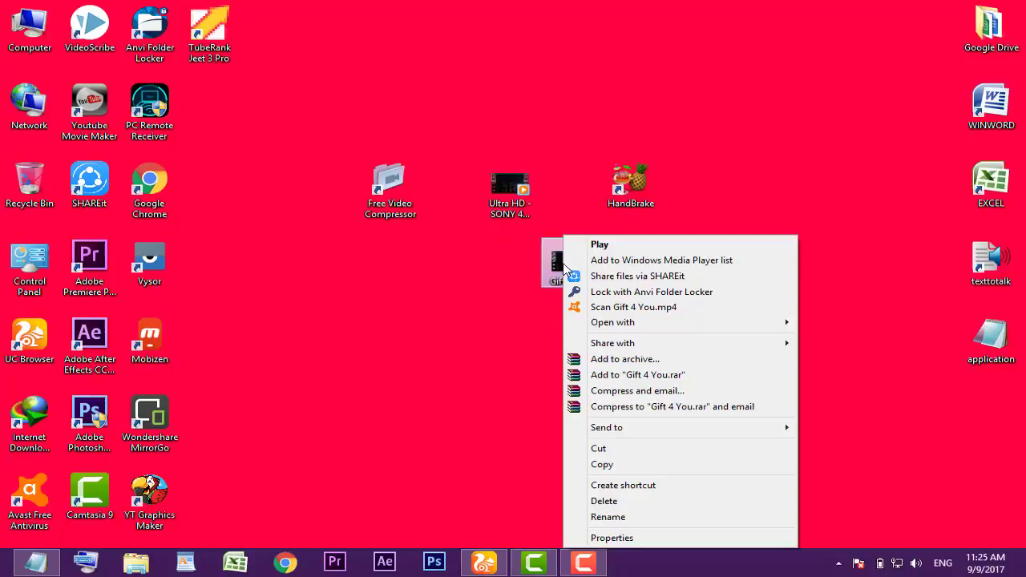
click(611, 537)
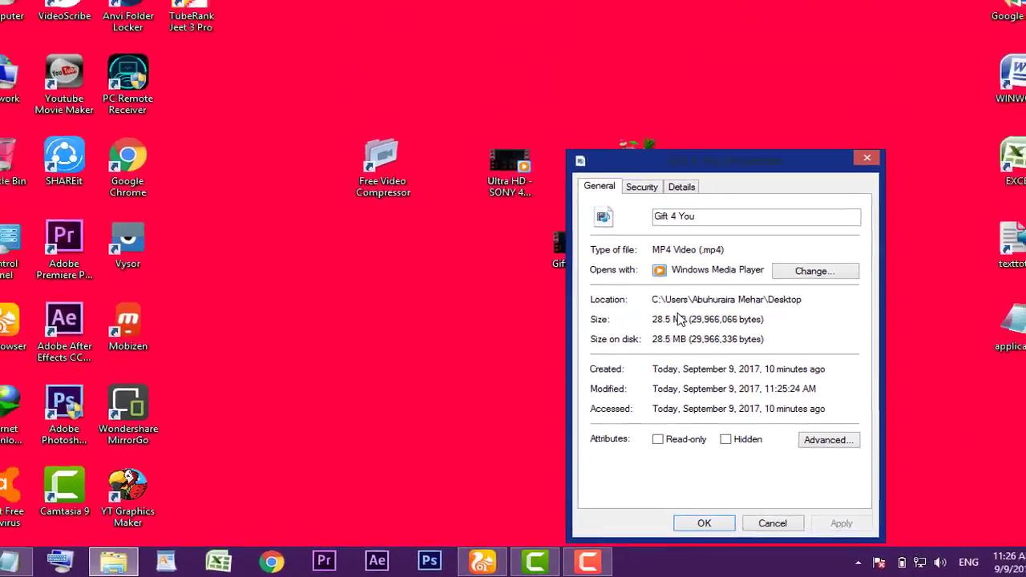
click(972, 33)
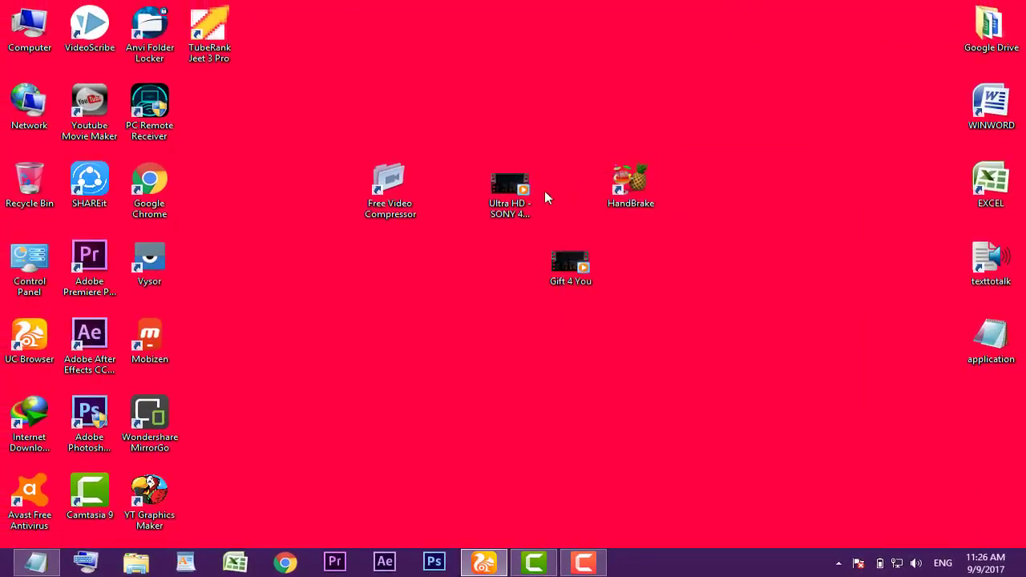
Check the original Ultra HD - SONY 4K UHD_ Another World video's file size in its properties for comparison.
click(510, 192)
right_click(511, 198)
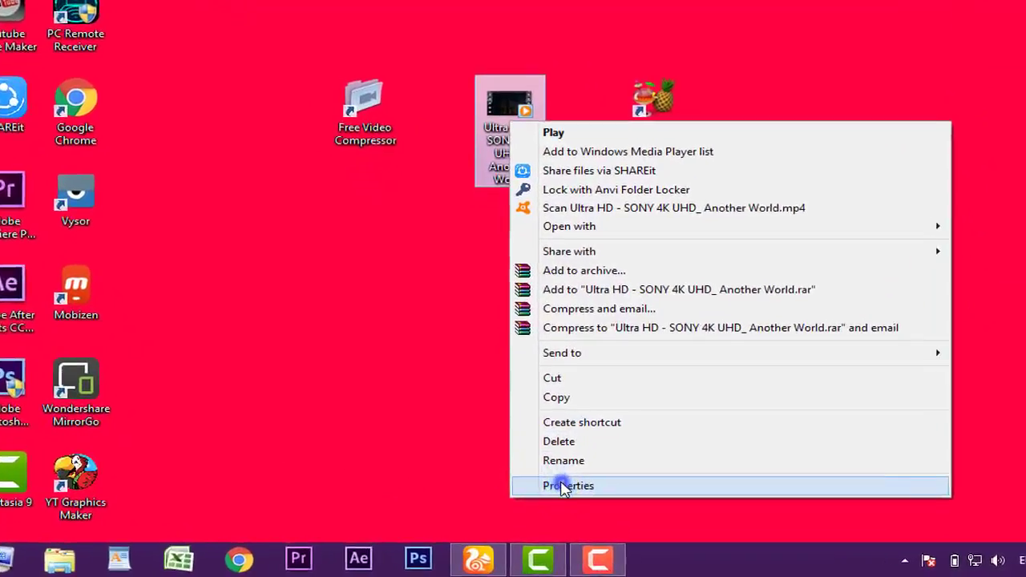
click(559, 501)
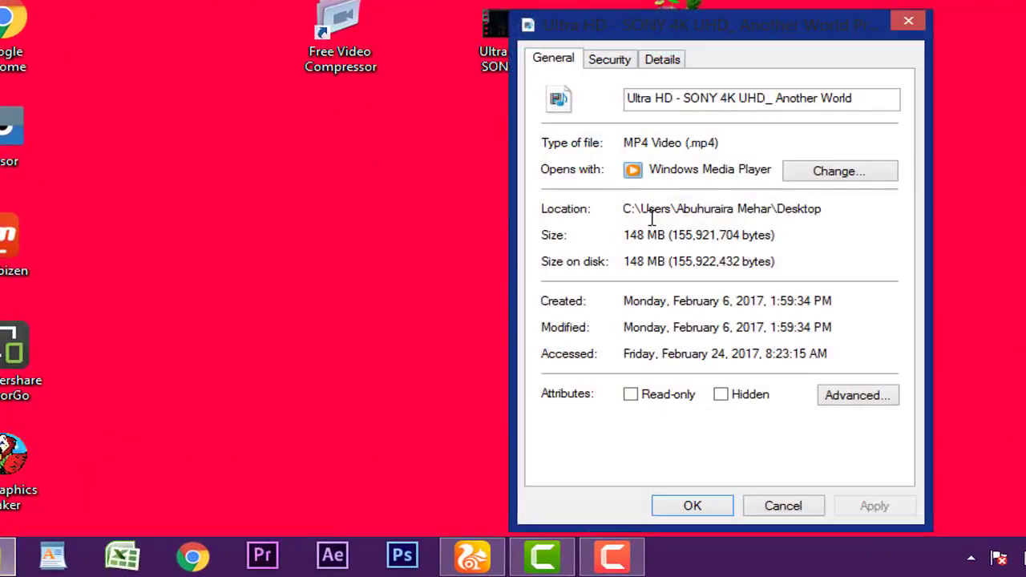
click(909, 21)
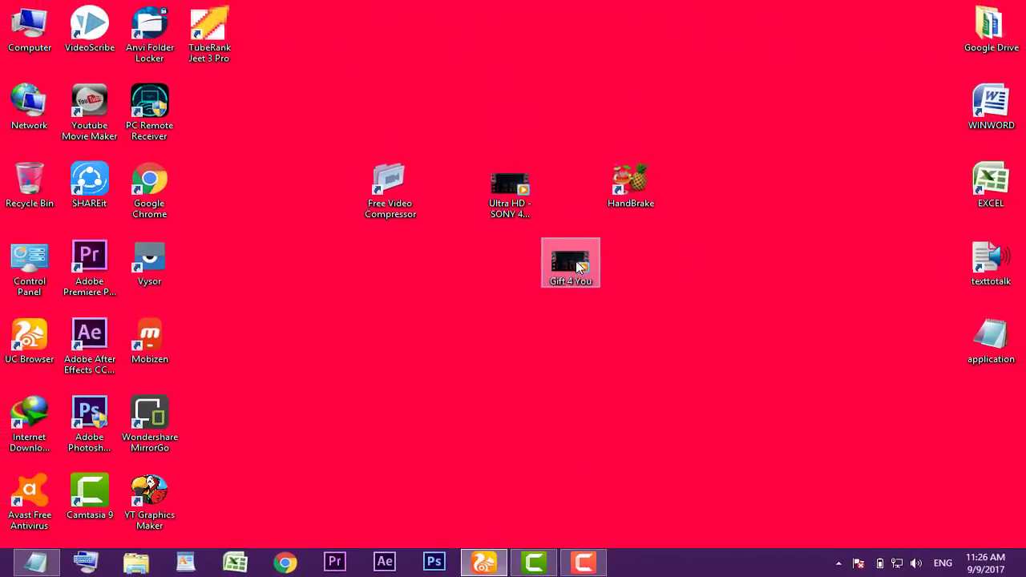
Play the compressed Gift 4 You video, skip through several points to check its quality, and close the player.
right_click(578, 266)
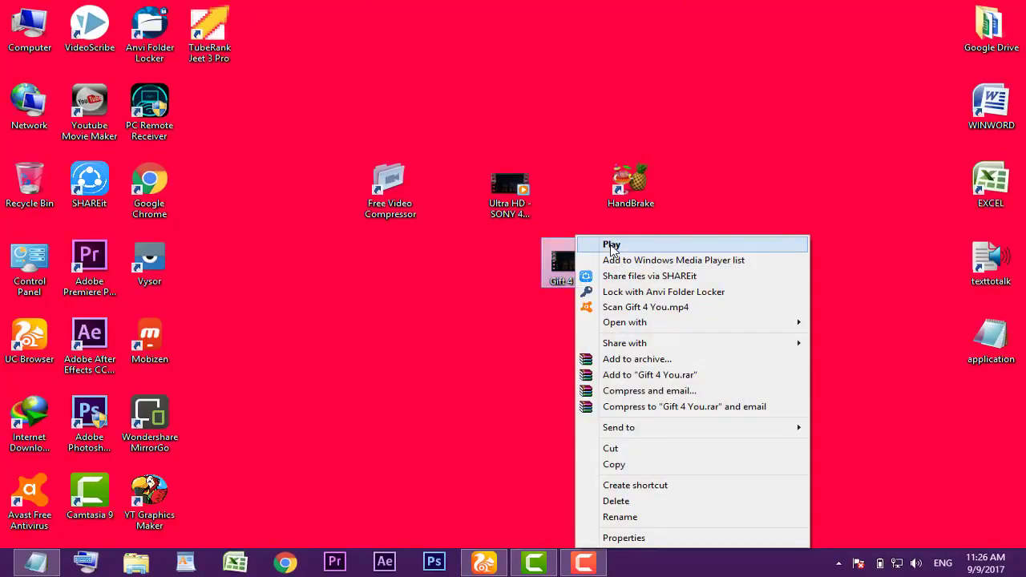
click(611, 247)
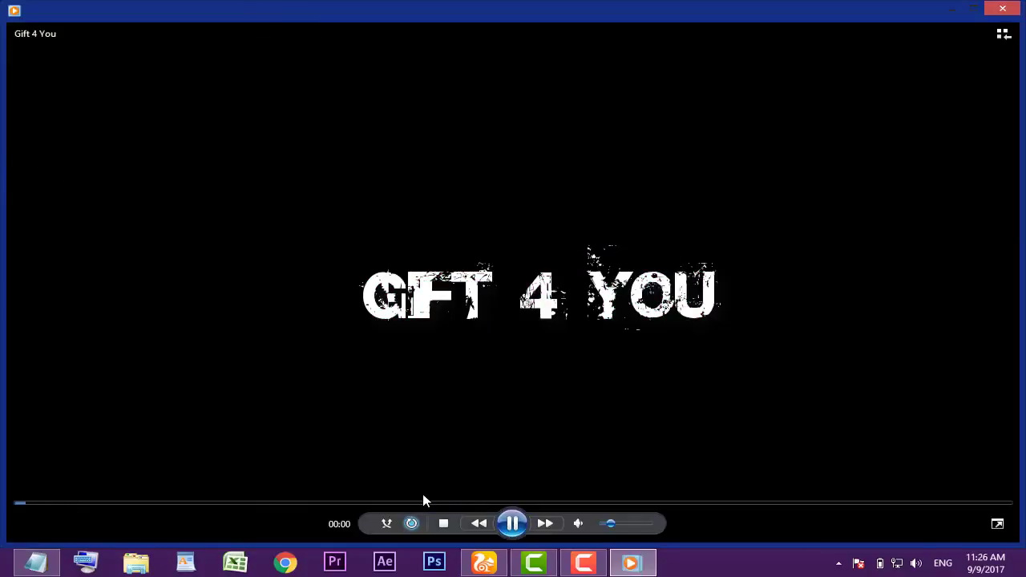
click(418, 503)
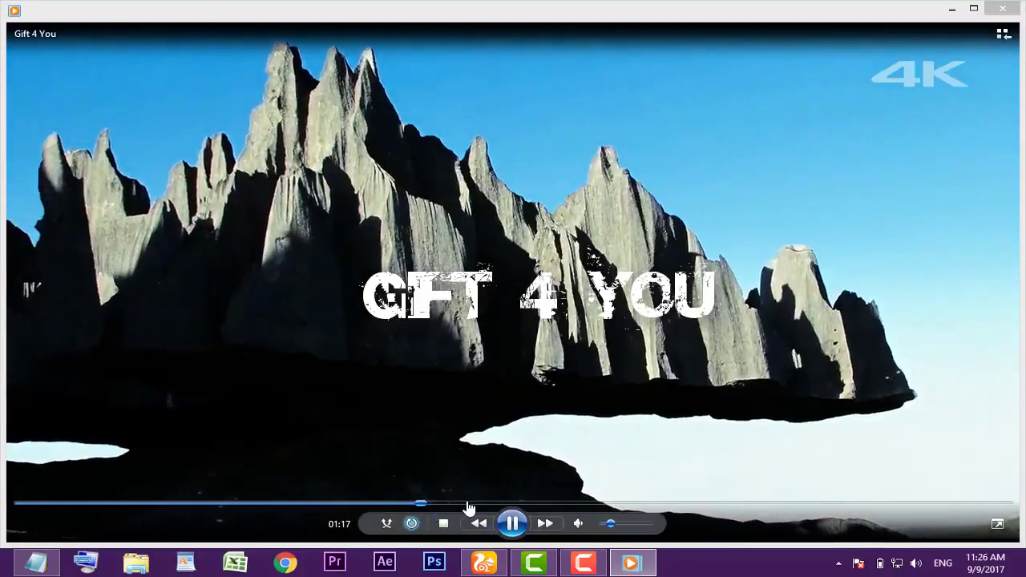
click(470, 505)
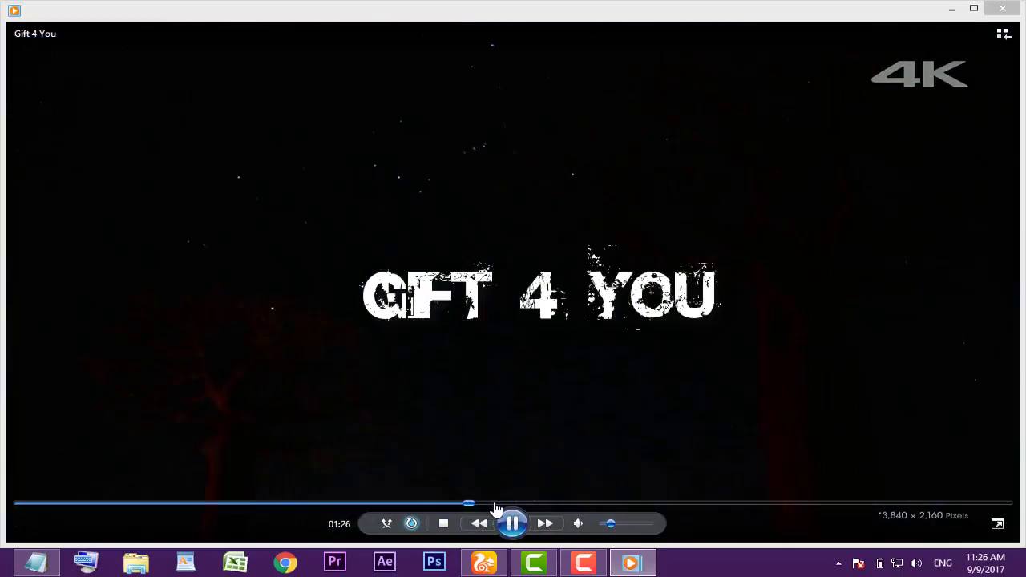
click(494, 504)
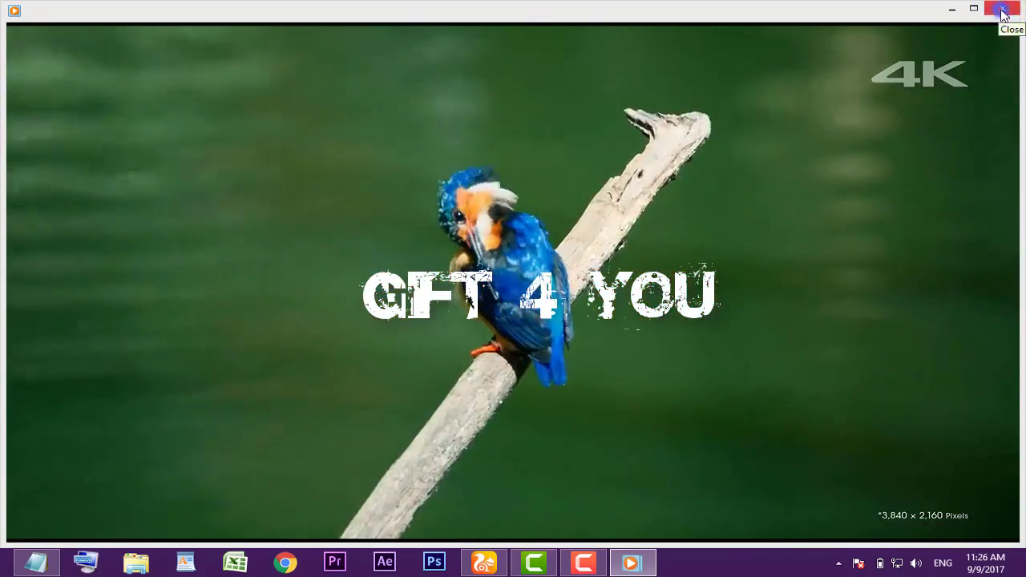
click(1002, 11)
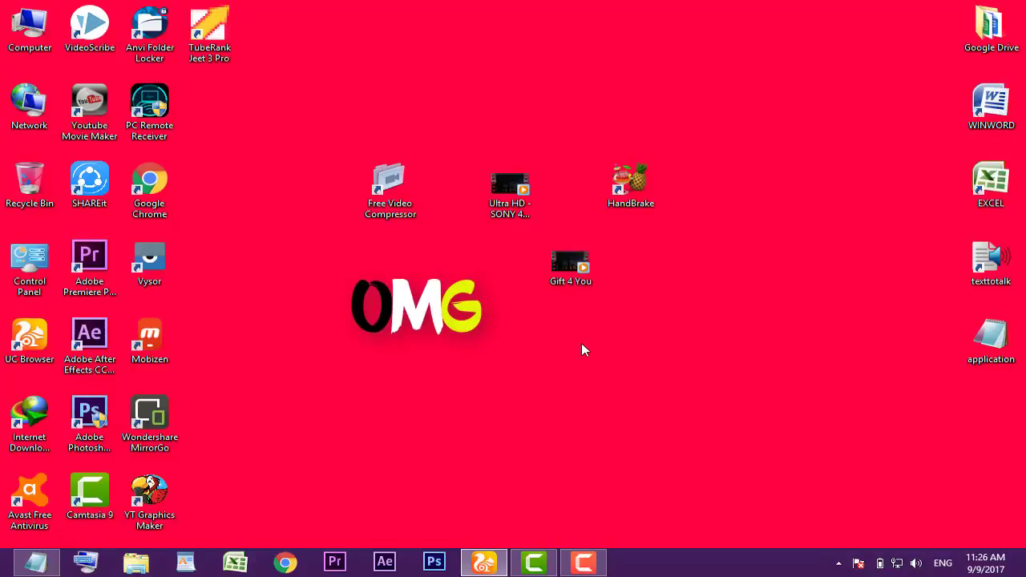